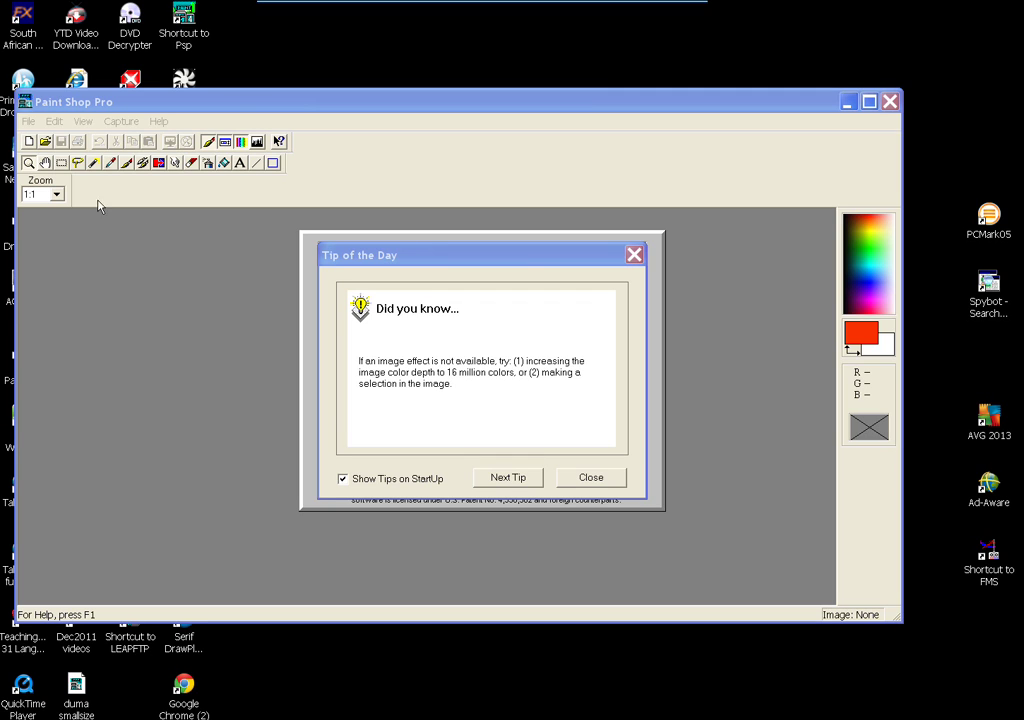
# - Open the File menu from the empty Paint Shop Pro 4 workspace
pyautogui.click(28, 121)
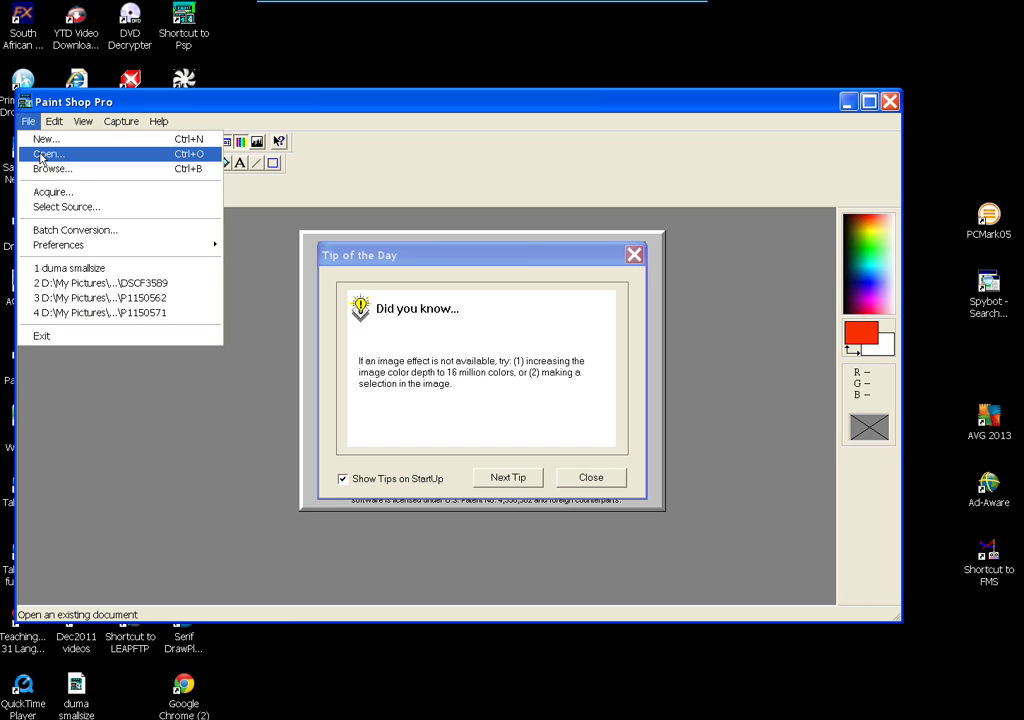
# - Open the recent photo DSCF3589, then dismiss the startup tip and shareware notice
pyautogui.click(82, 283)
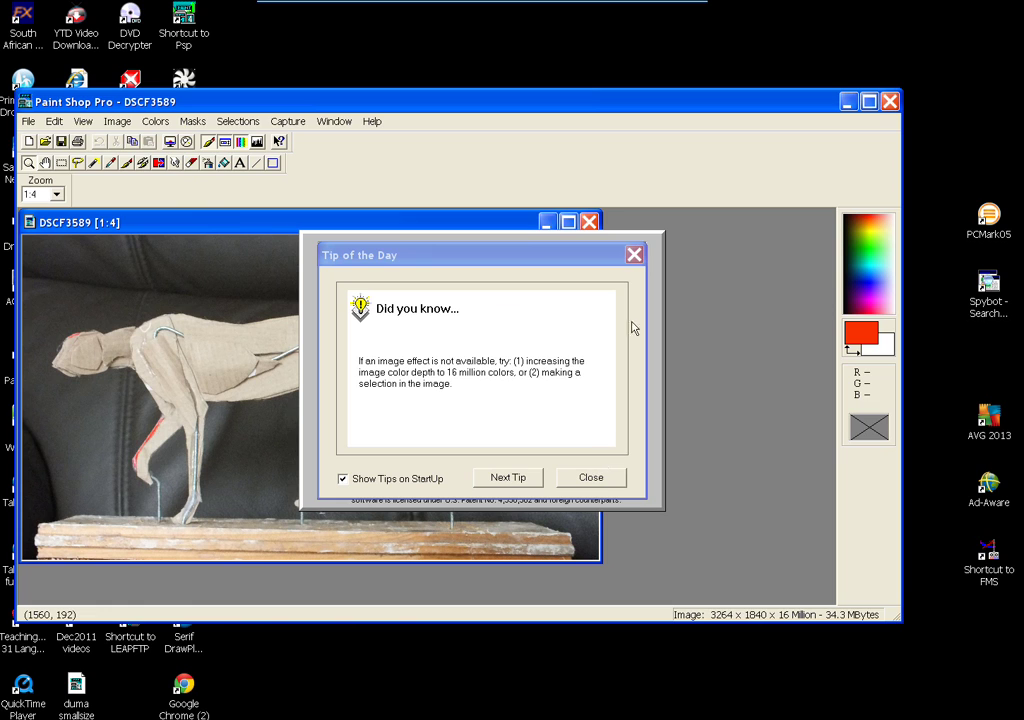
pyautogui.click(634, 255)
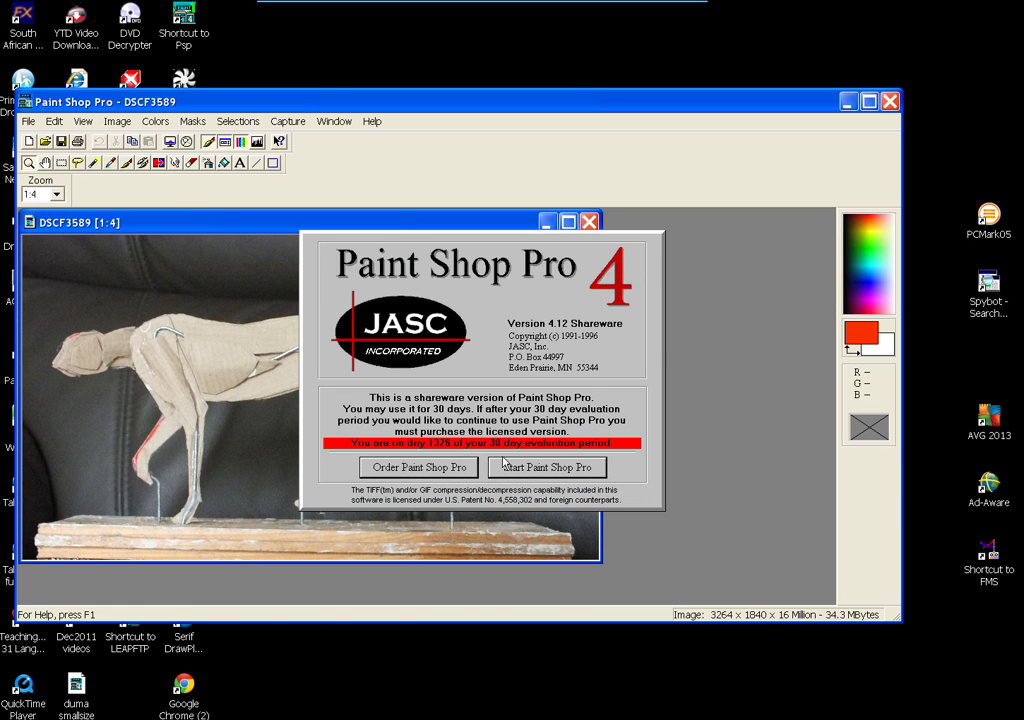
pyautogui.click(538, 466)
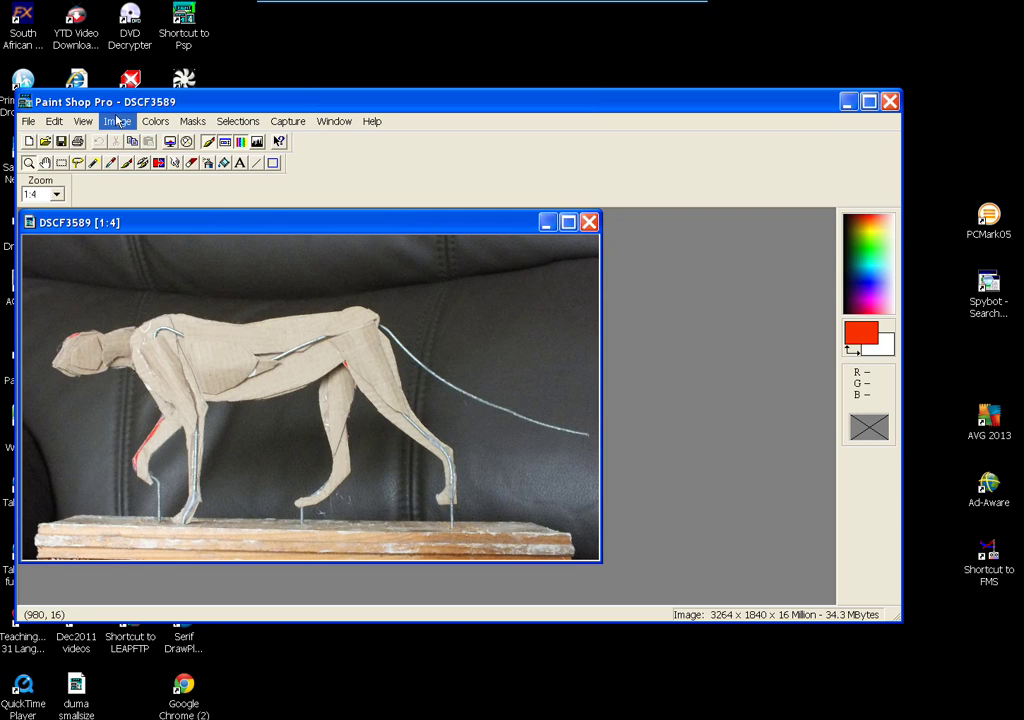
# - Resample DSCF3589 to a custom 640 × 361 with aspect ratio kept, then zoom in
pyautogui.click(116, 124)
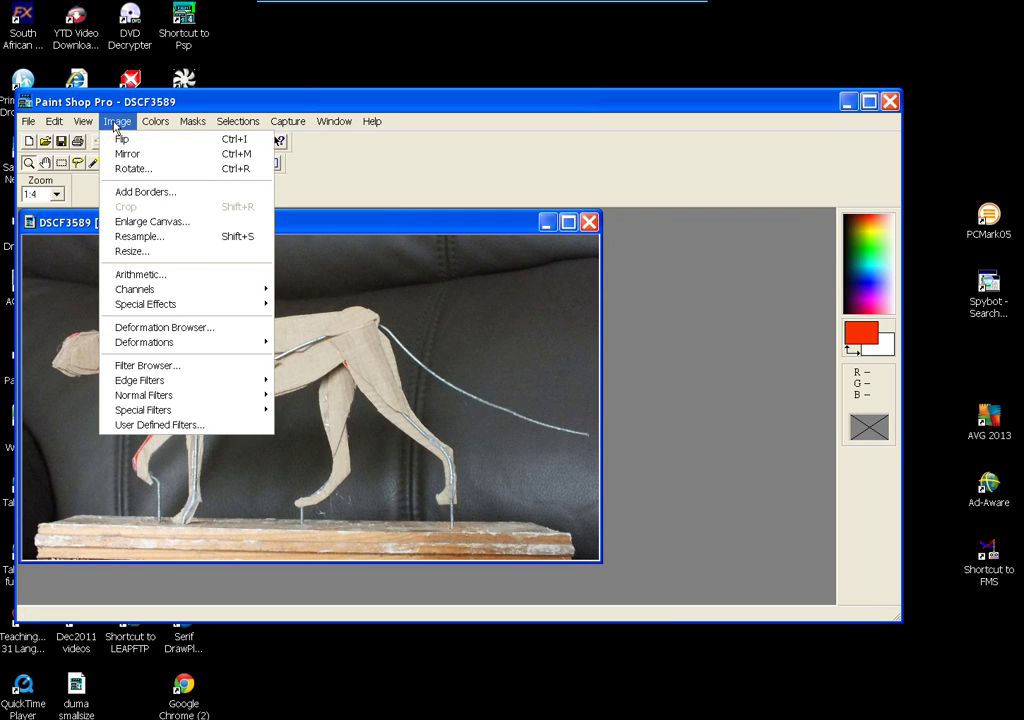
pyautogui.click(130, 243)
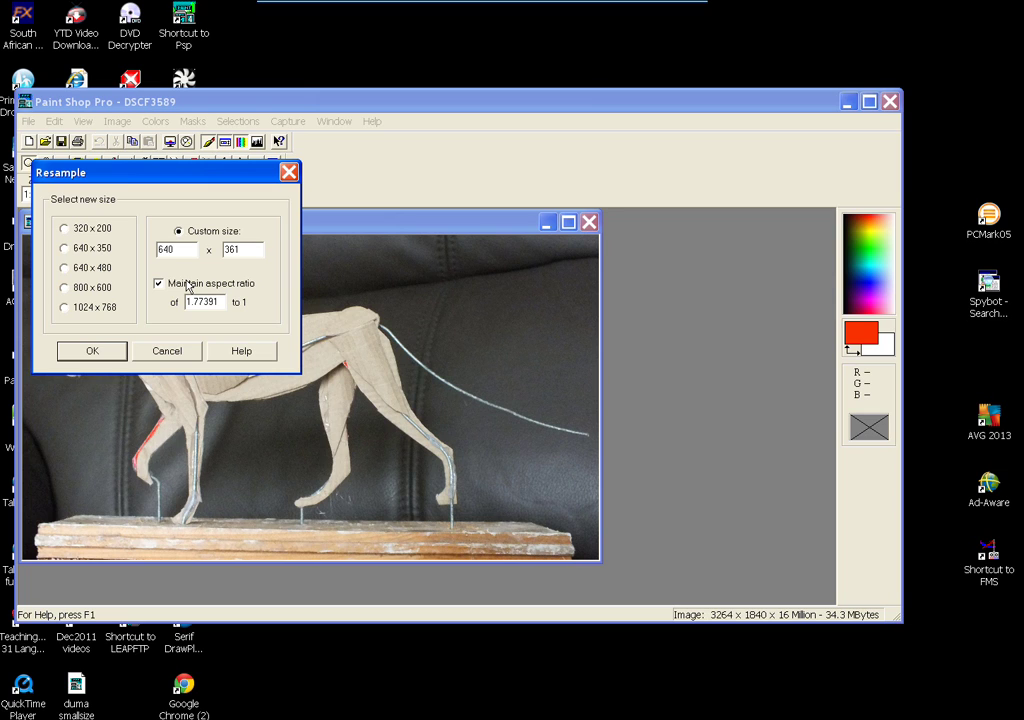
pyautogui.click(92, 353)
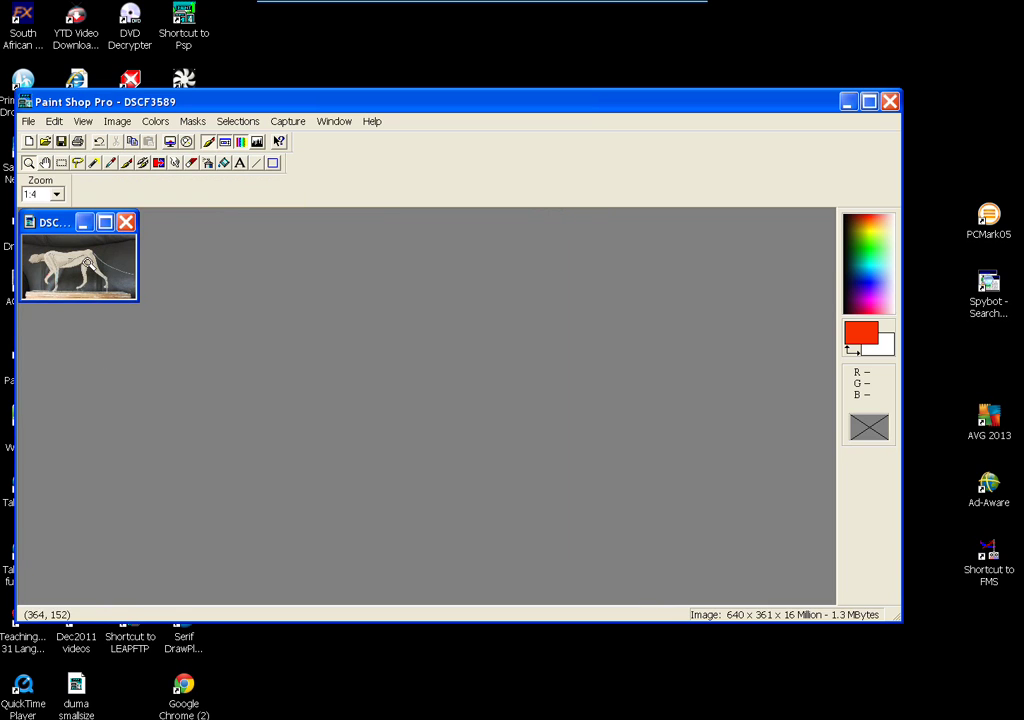
pyautogui.click(88, 264)
# - View the resample at 1:1 and open duma smallsize from recent files beside it
pyautogui.click(92, 272)
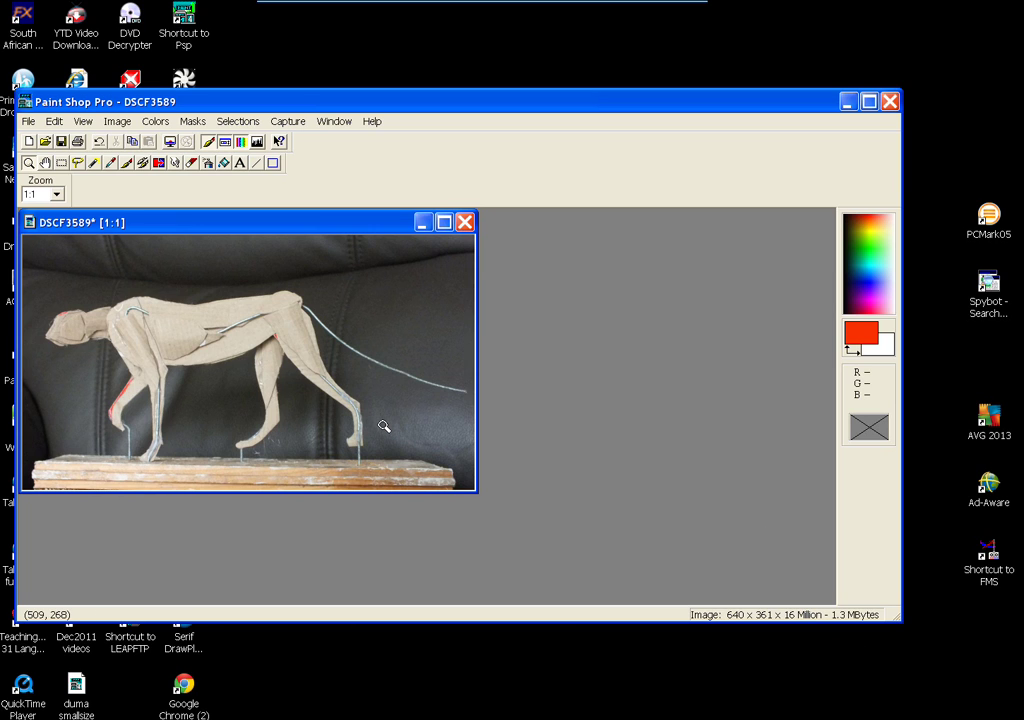
pyautogui.click(28, 121)
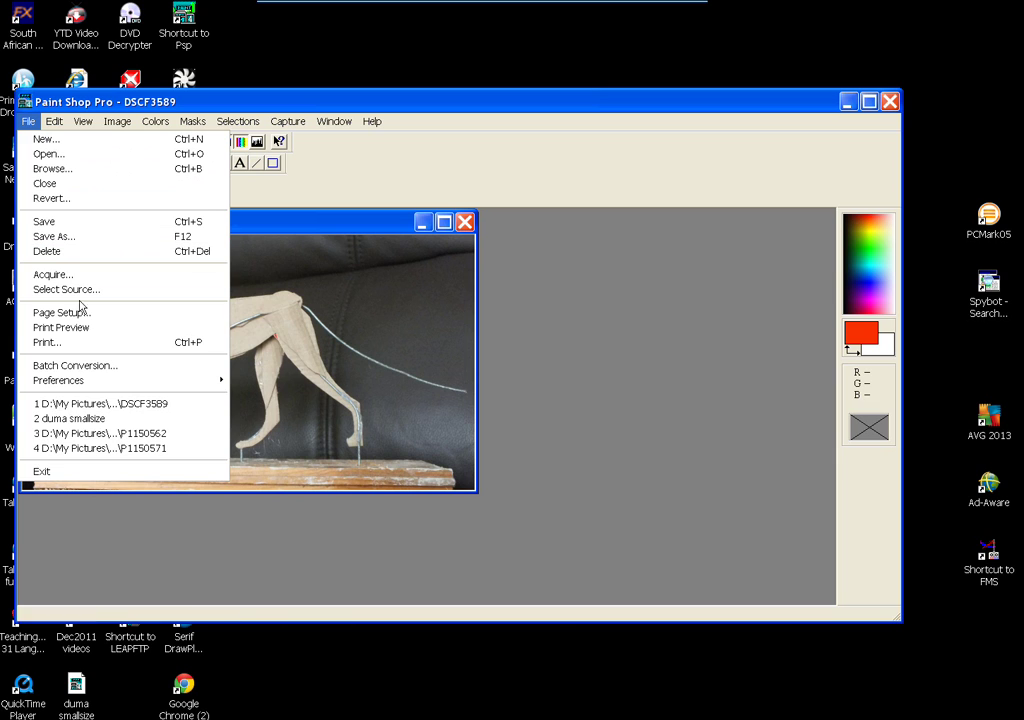
pyautogui.click(111, 420)
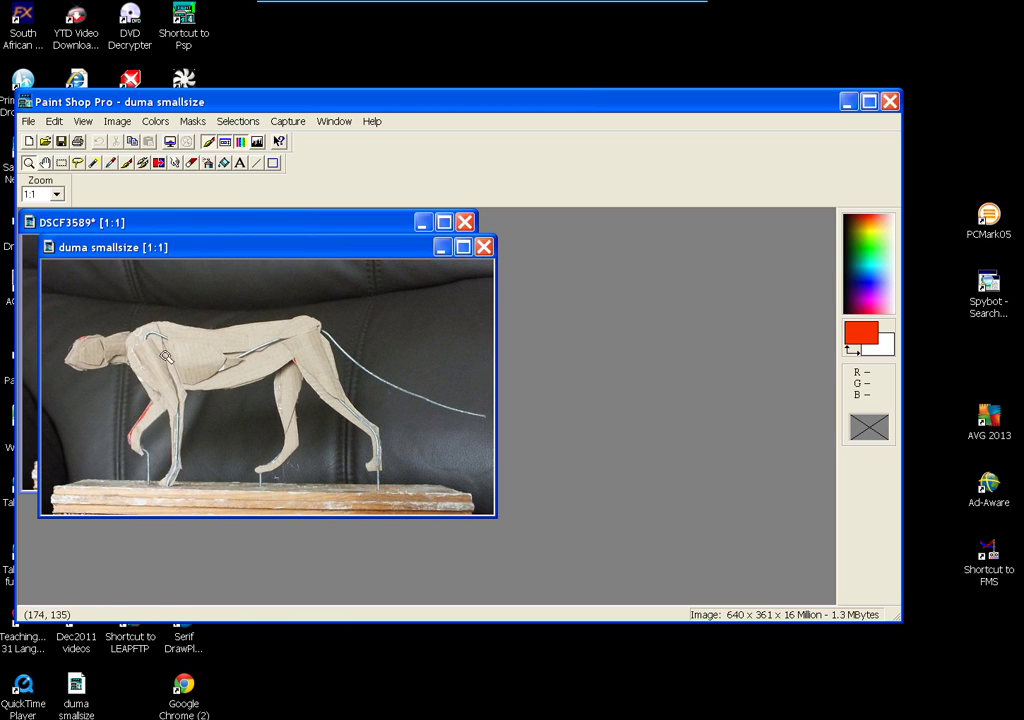
pyautogui.moveTo(256, 249); pyautogui.dragTo(678, 244)
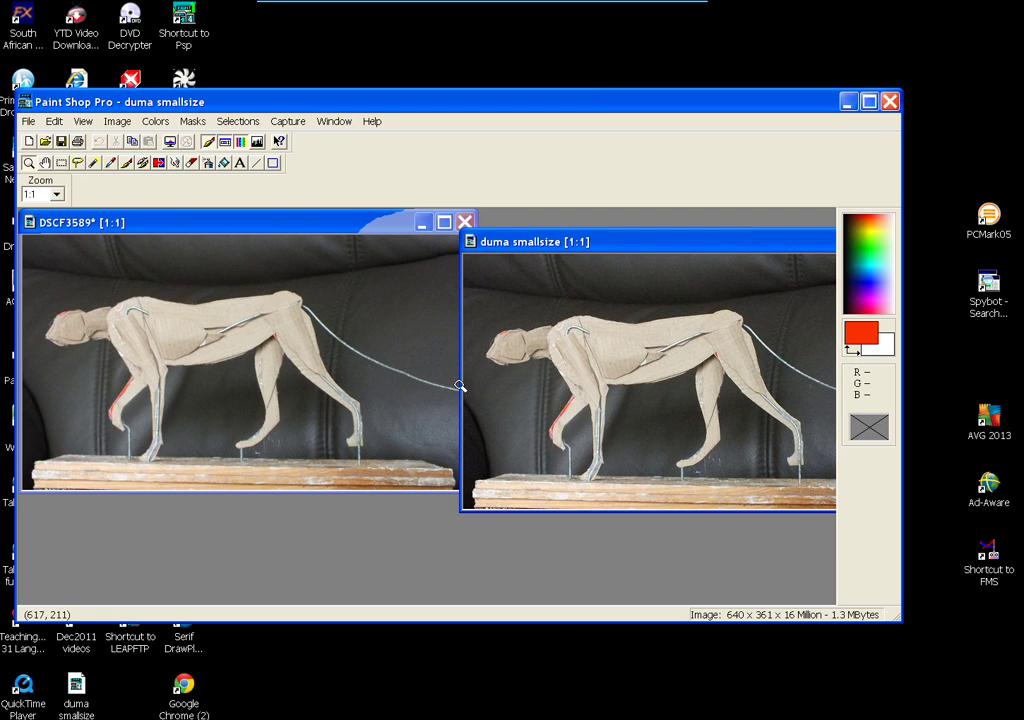
# - Close DSCF3589, discarding its unsaved resample
pyautogui.click(283, 222)
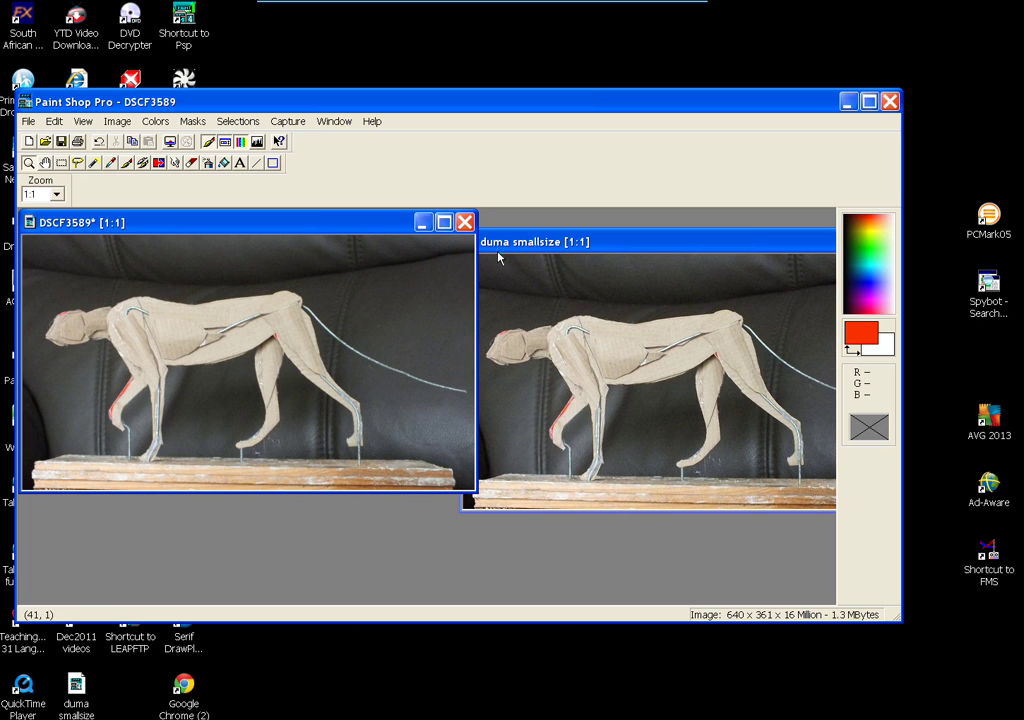
pyautogui.click(462, 222)
pyautogui.click(470, 393)
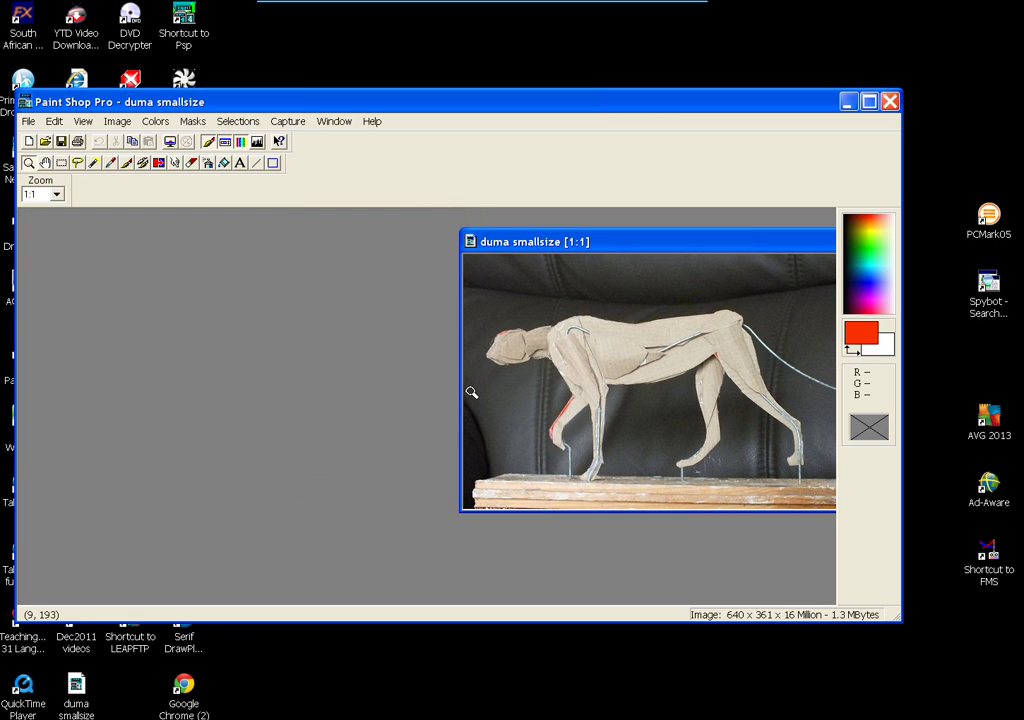
# - Reopen the original DSCF3589 photo and zoom it out to 1:6
pyautogui.click(26, 122)
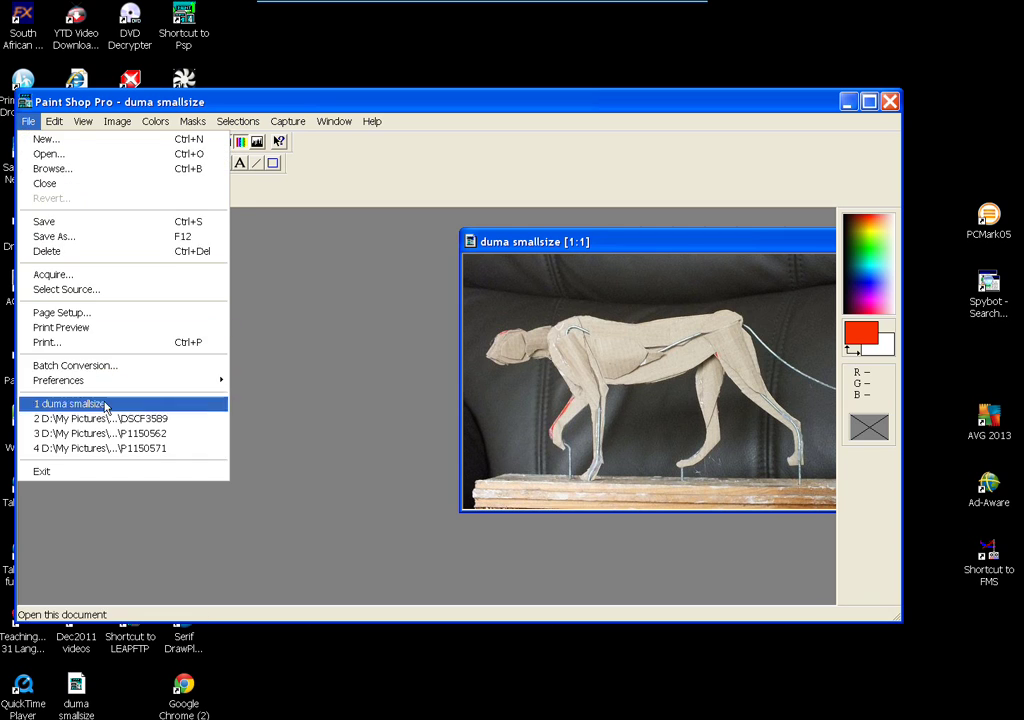
pyautogui.click(100, 421)
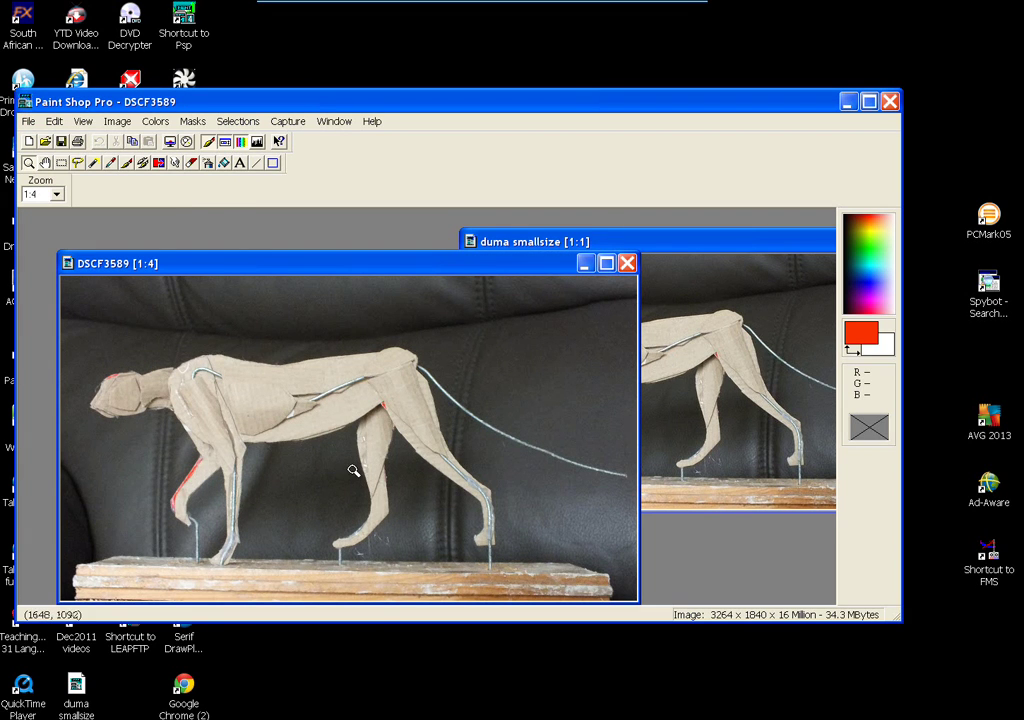
pyautogui.rightClick(341, 330)
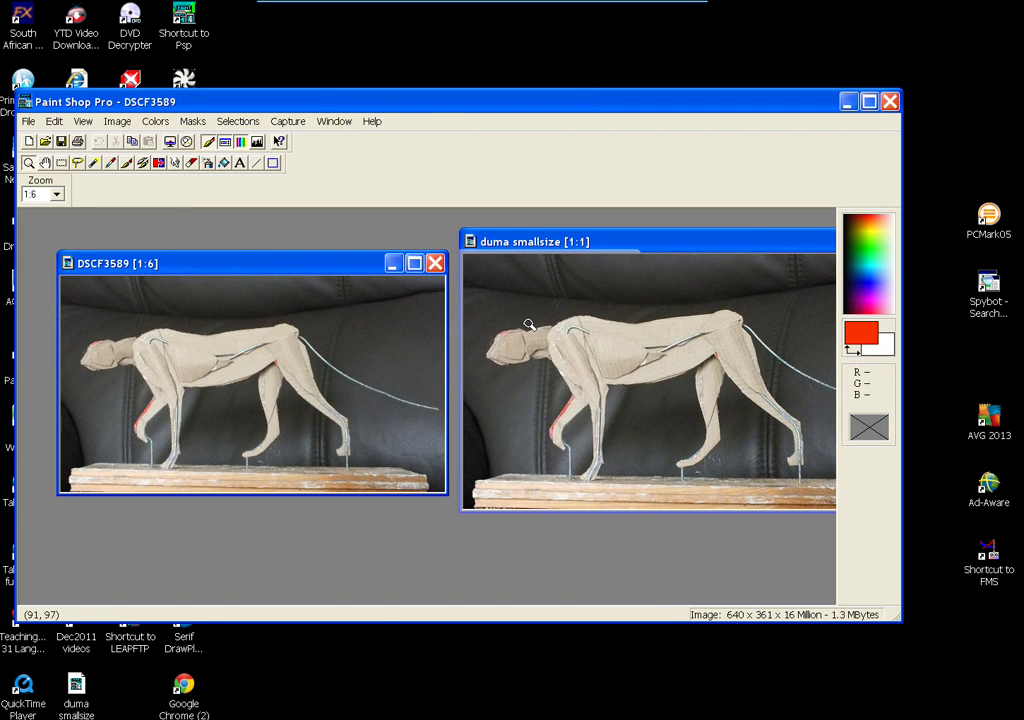
# - Overlap duma smallsize with DSCF3589 to compare, then close the cheetah photo
pyautogui.click(651, 248)
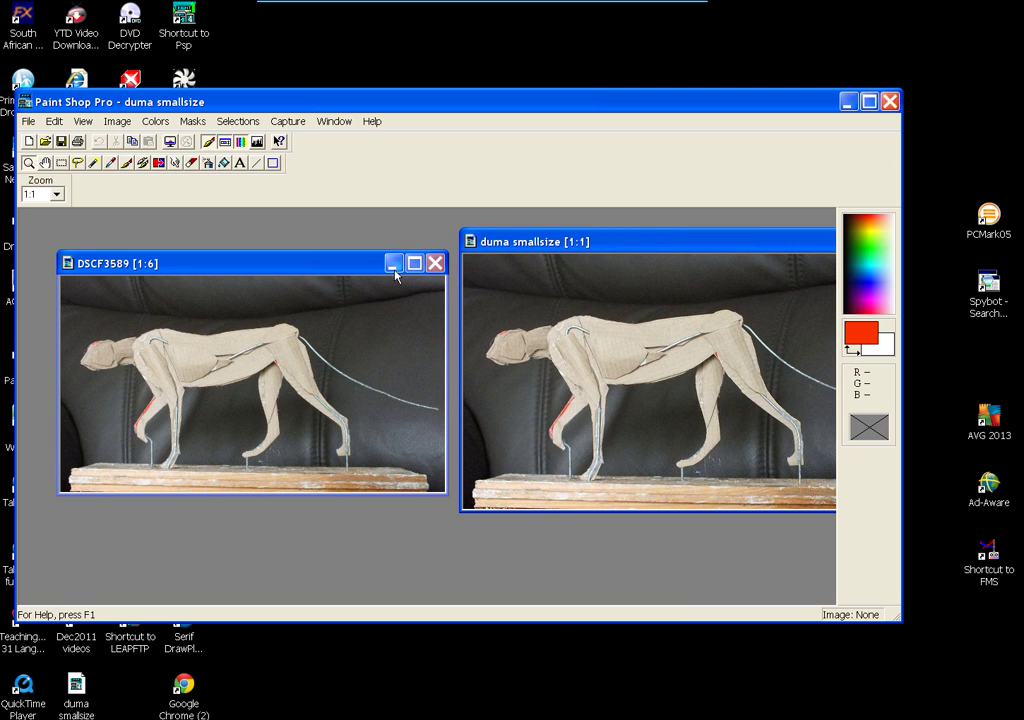
pyautogui.moveTo(347, 263); pyautogui.dragTo(306, 237)
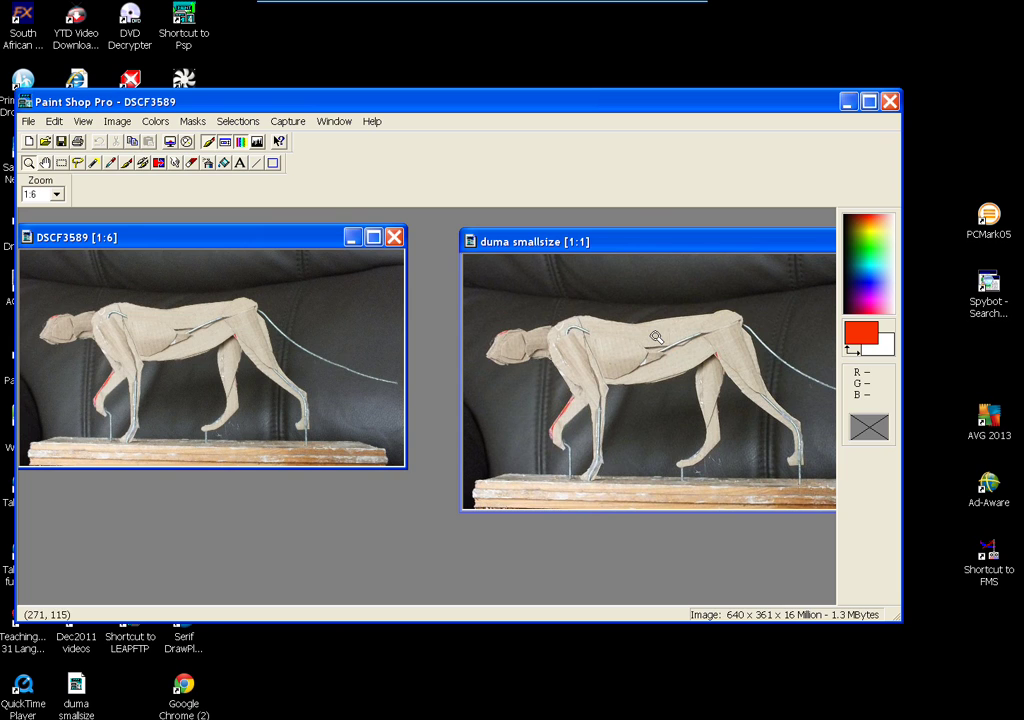
pyautogui.moveTo(624, 247); pyautogui.dragTo(413, 300)
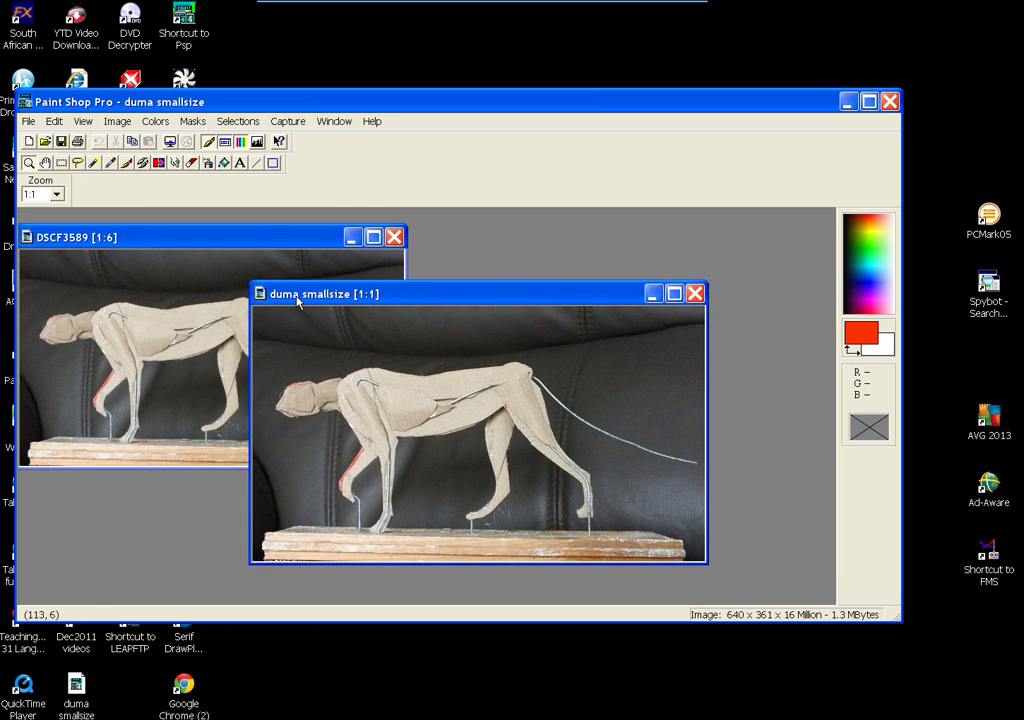
pyautogui.click(697, 295)
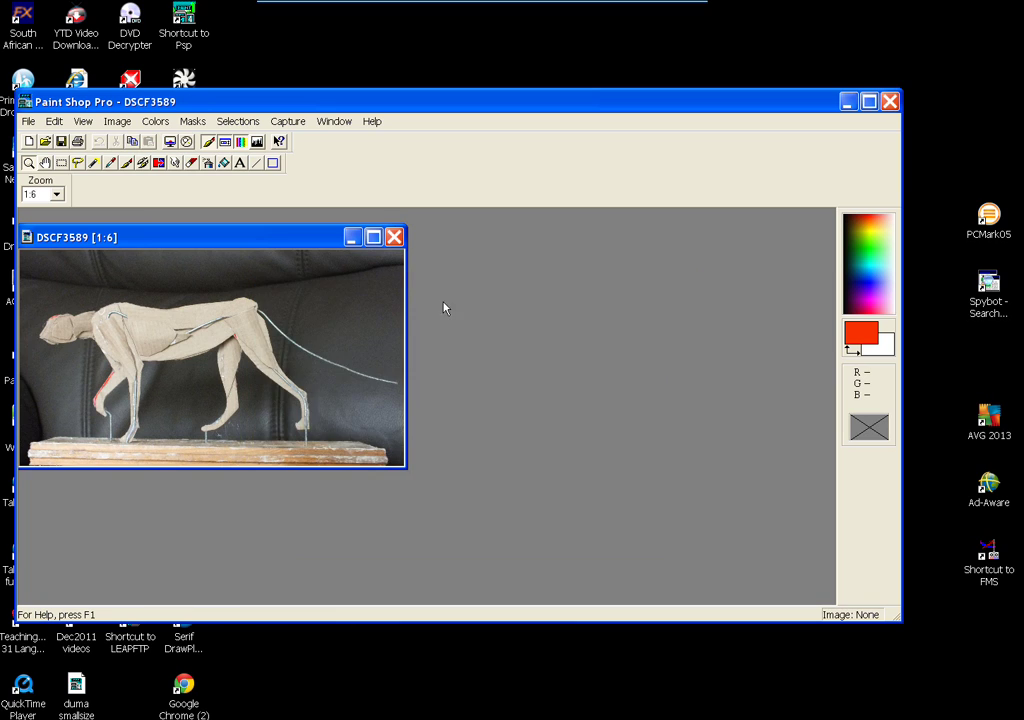
pyautogui.click(394, 236)
# - Create a new blank scratch image with the default settings
pyautogui.click(28, 121)
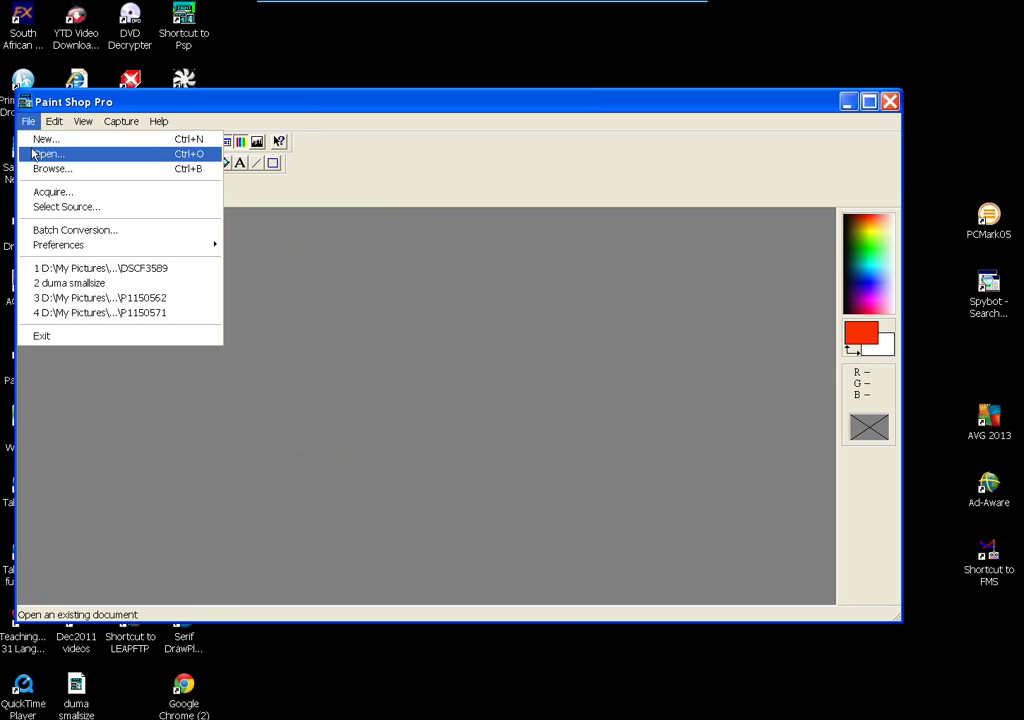
pyautogui.click(36, 143)
pyautogui.click(198, 395)
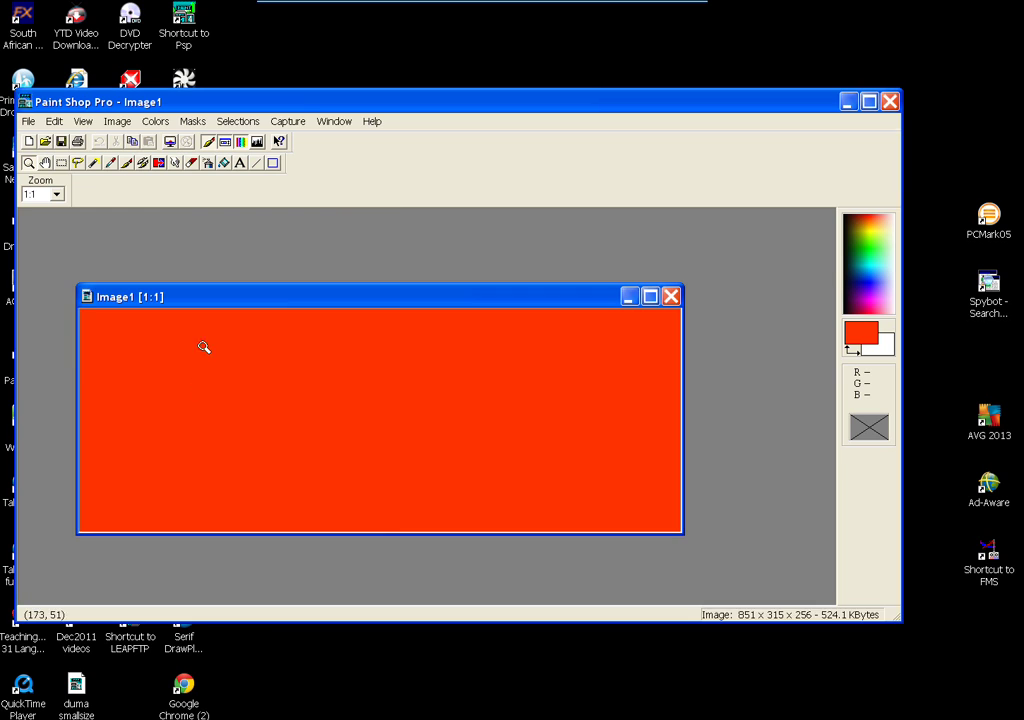
# - Paint light-green and dark-green freehand scribbles across the canvas
pyautogui.click(110, 162)
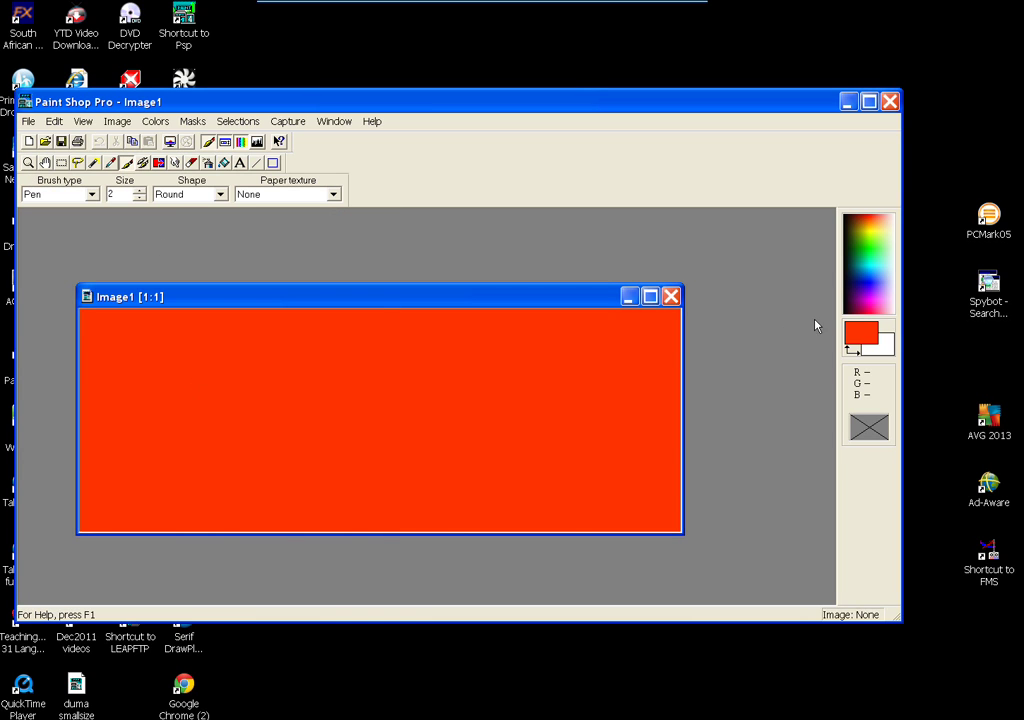
pyautogui.click(862, 238)
pyautogui.moveTo(216, 418)
pyautogui.mouseDown()
pyautogui.moveTo(333, 420)
pyautogui.moveTo(322, 446)
pyautogui.moveTo(475, 420)
pyautogui.moveTo(610, 379)
pyautogui.moveTo(371, 336)
pyautogui.moveTo(292, 391)
pyautogui.mouseUp()
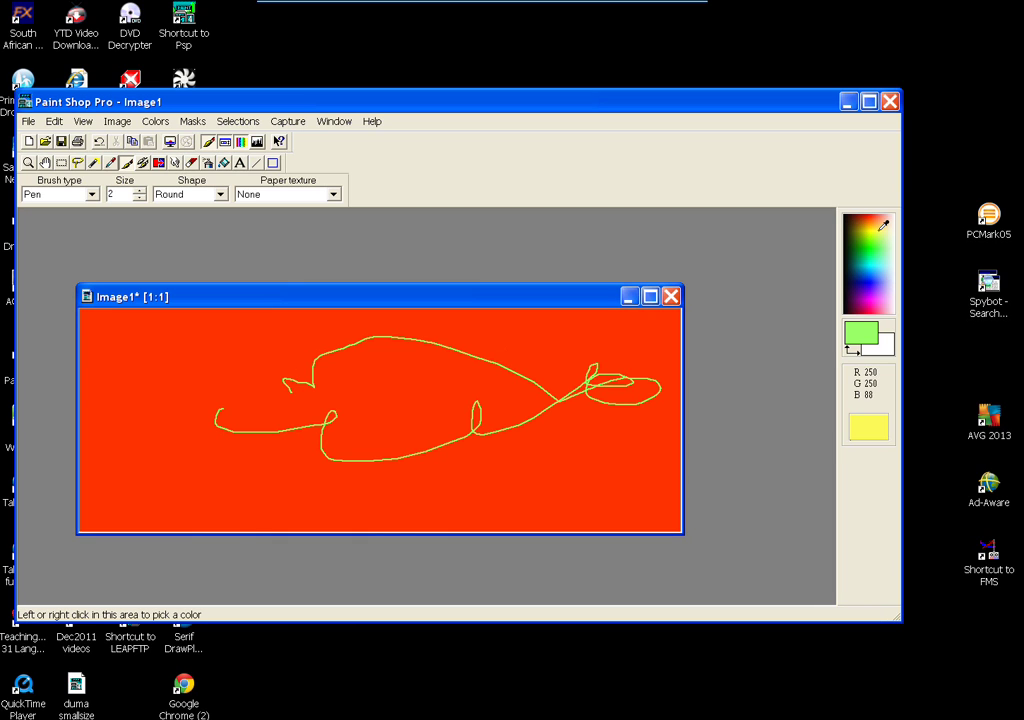
pyautogui.click(876, 297)
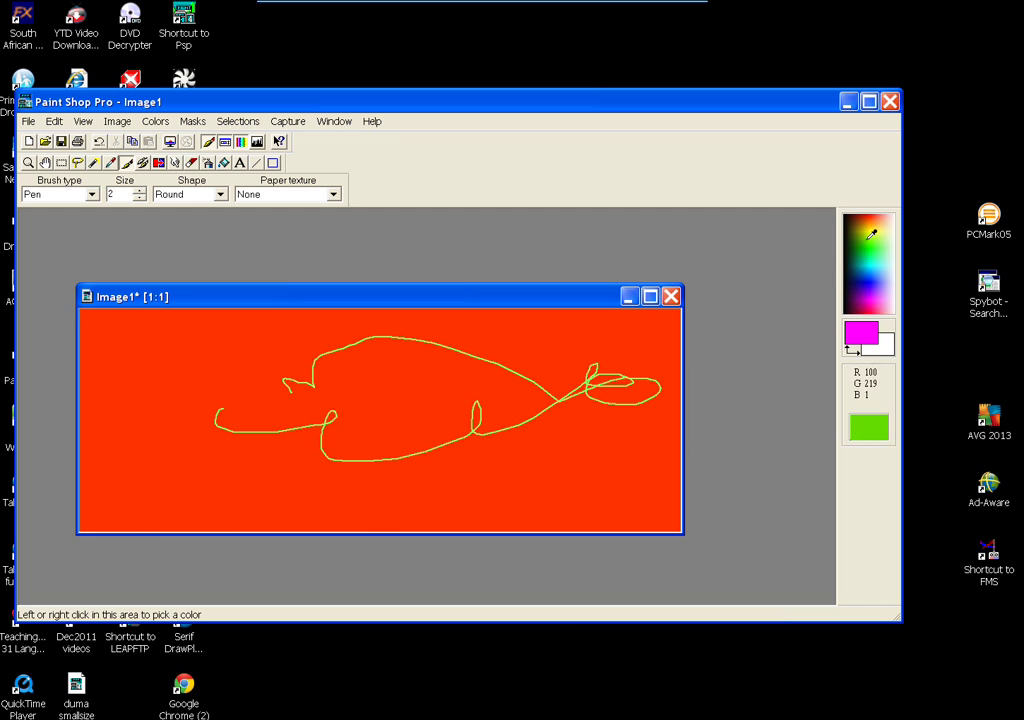
pyautogui.click(857, 300)
pyautogui.moveTo(251, 400)
pyautogui.mouseDown()
pyautogui.moveTo(458, 390)
pyautogui.moveTo(471, 429)
pyautogui.moveTo(617, 452)
pyautogui.mouseUp()
# - Close the scribbled test image without saving
pyautogui.click(671, 296)
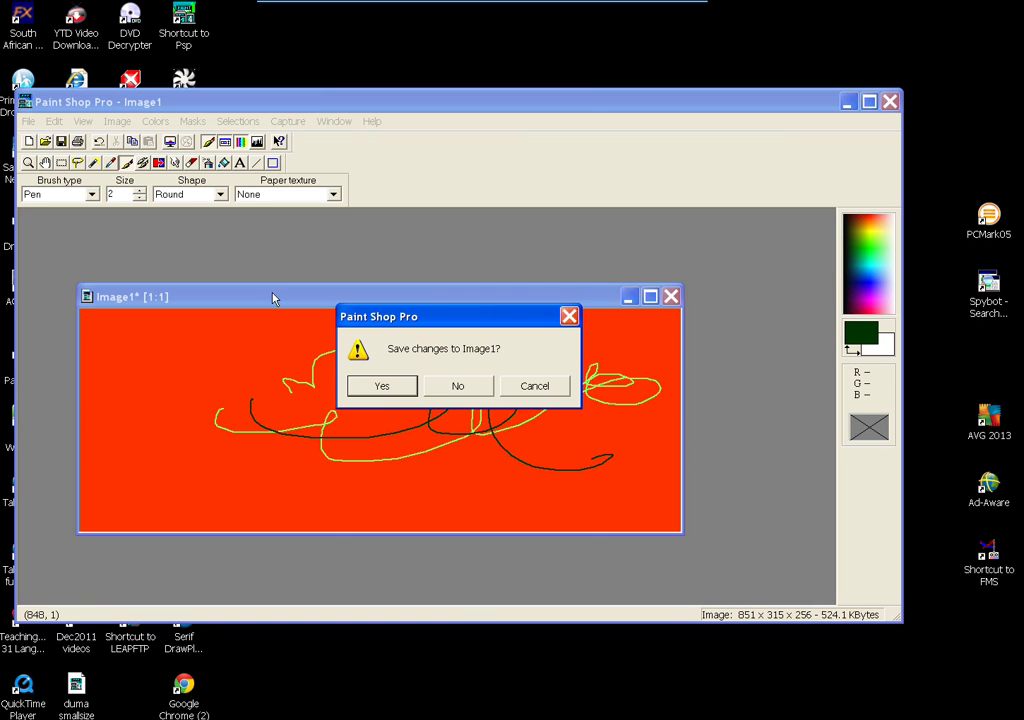
pyautogui.click(457, 392)
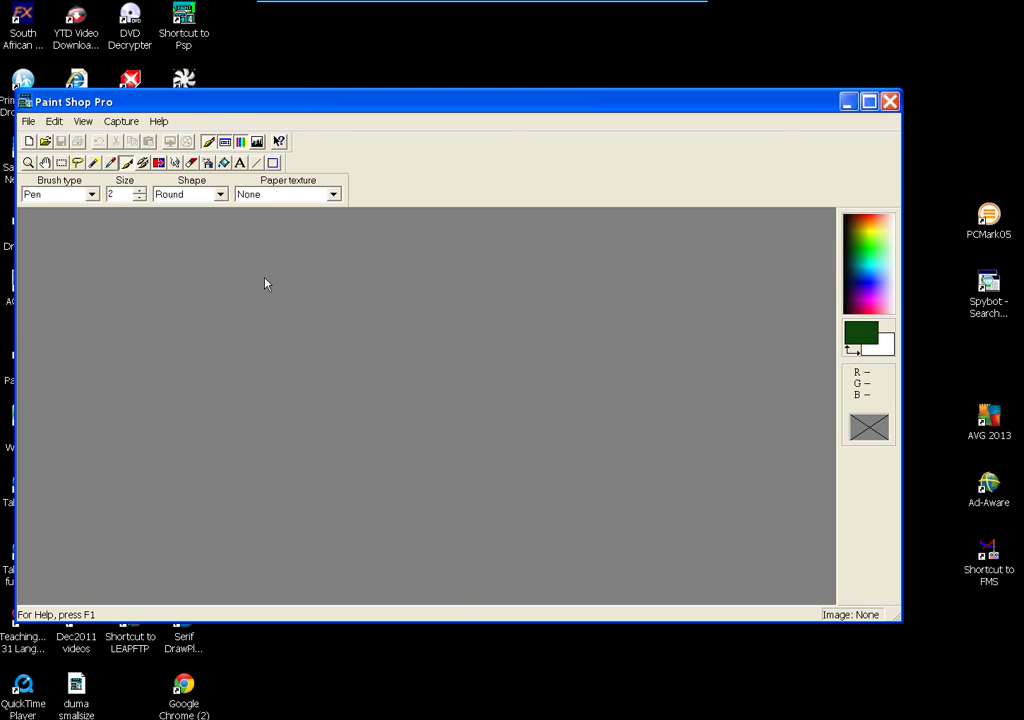
pyautogui.click(29, 121)
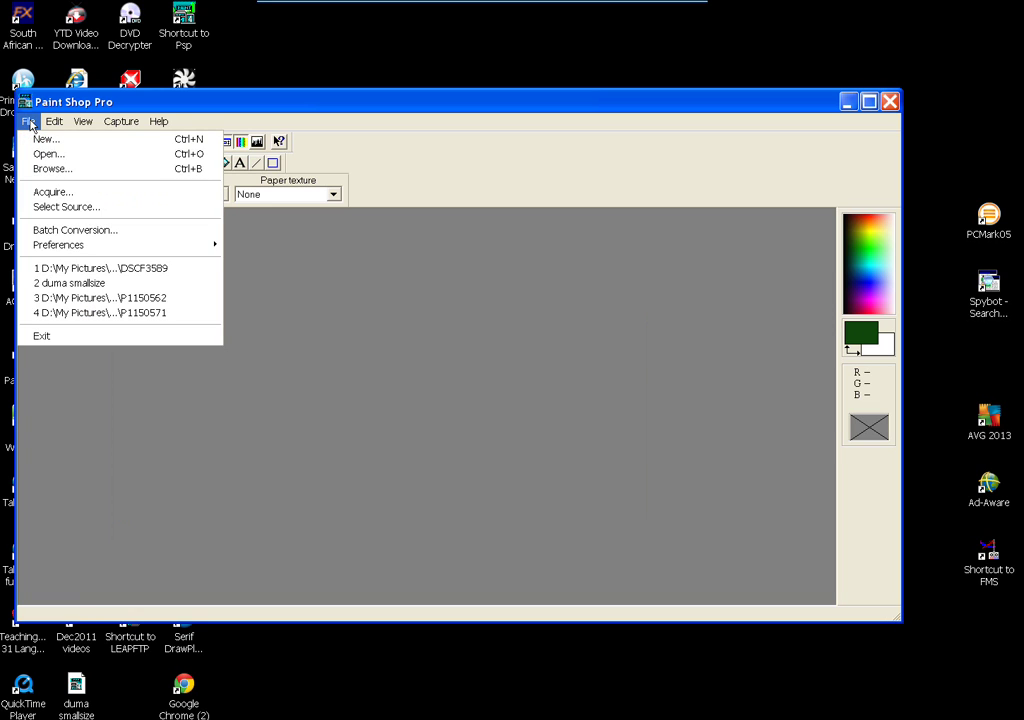
# - Reopen DSCF3589 and resample it to custom width 320 (320 × 180), keeping aspect ratio
pyautogui.click(69, 272)
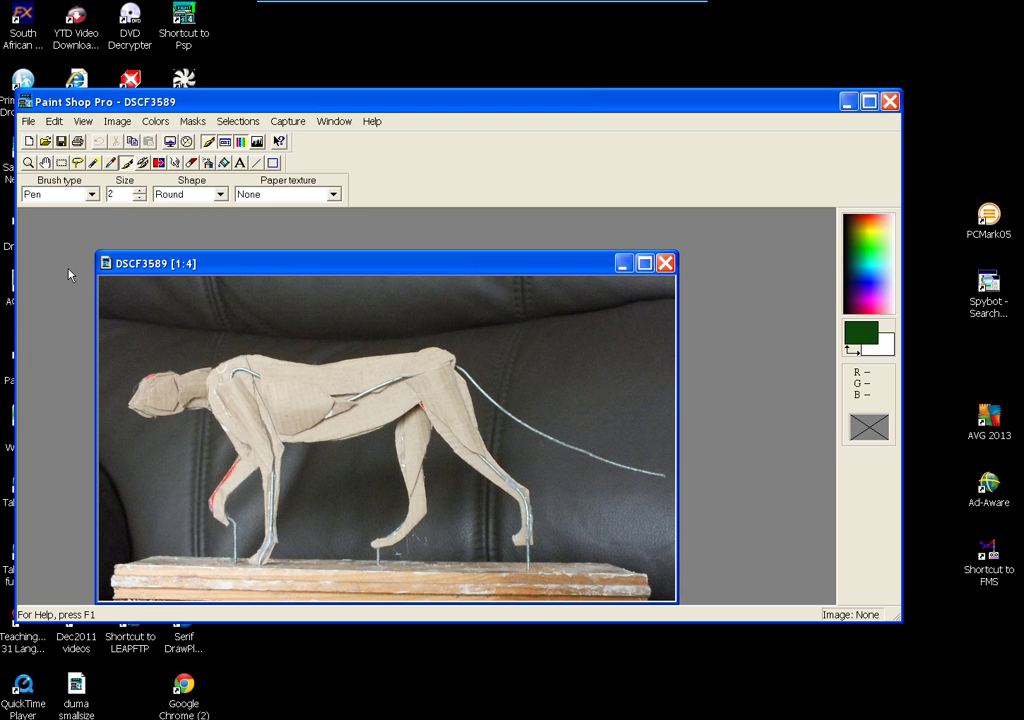
pyautogui.click(116, 124)
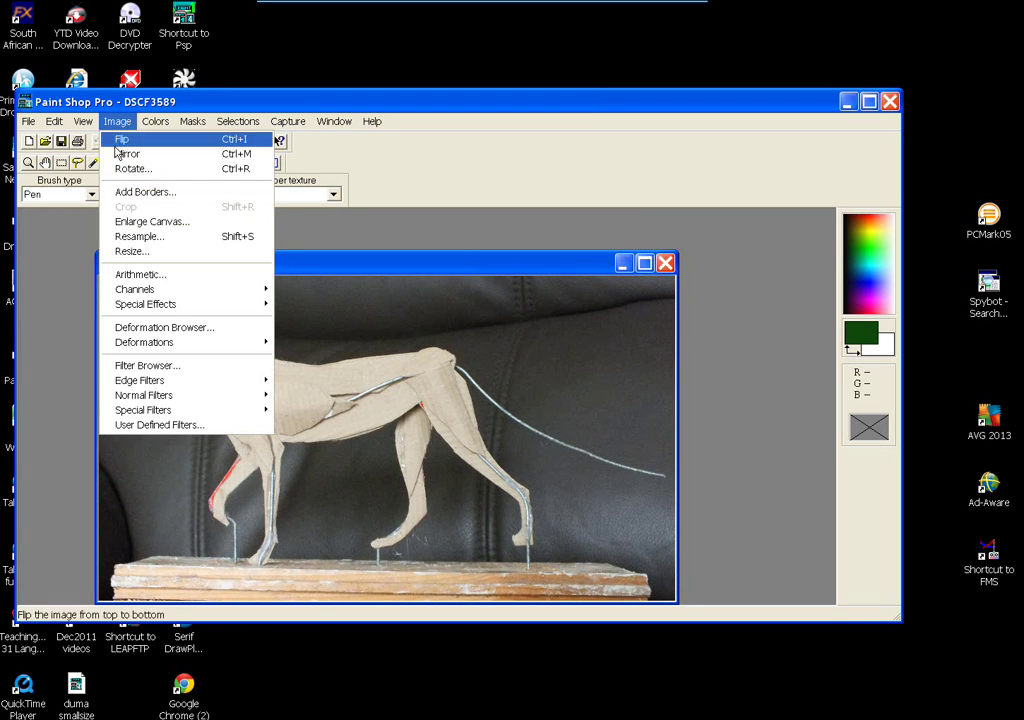
pyautogui.click(128, 237)
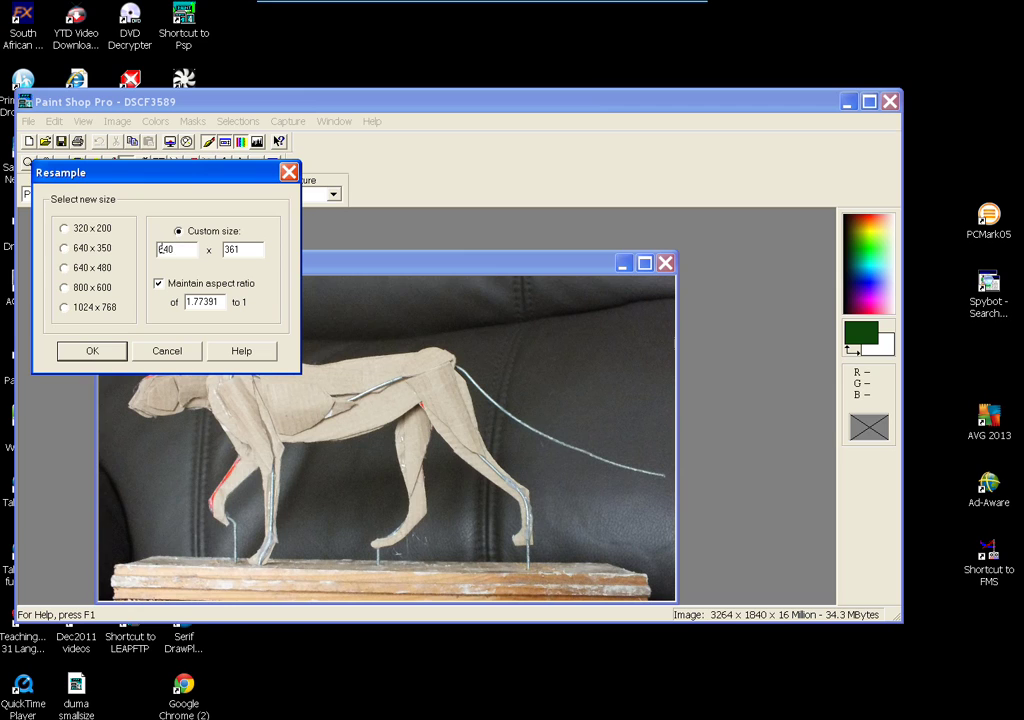
pyautogui.click(66, 230)
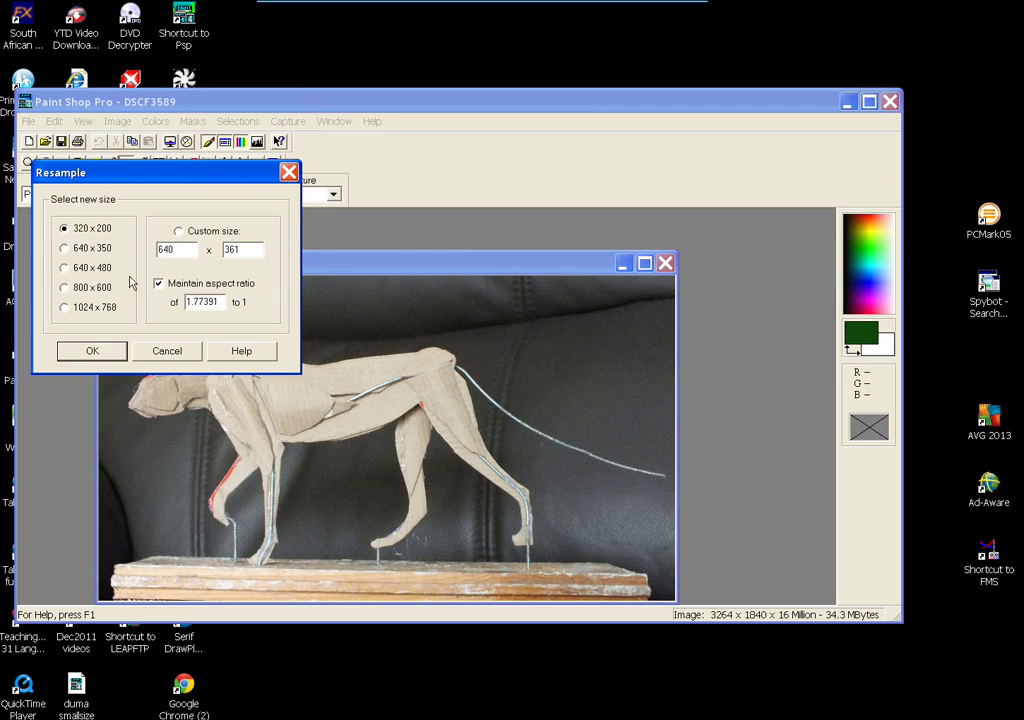
pyautogui.click(178, 231)
pyautogui.write('32')
pyautogui.click(92, 352)
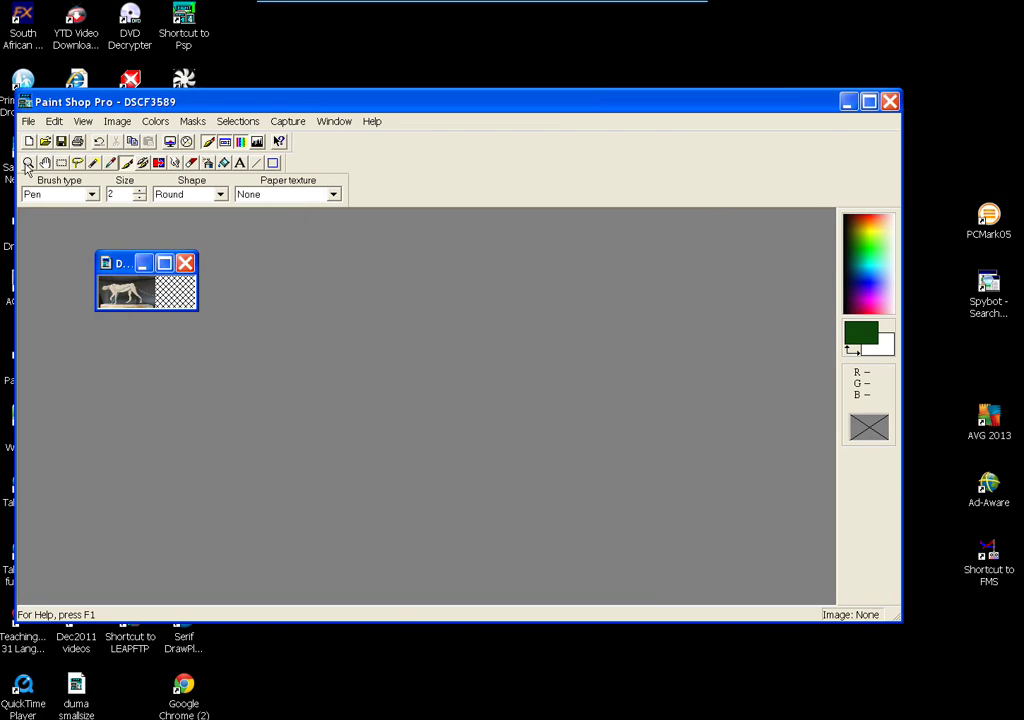
pyautogui.click(28, 163)
# - Zoom the 320 × 180 photo in up to 3:1 and back to actual size
pyautogui.click(126, 309)
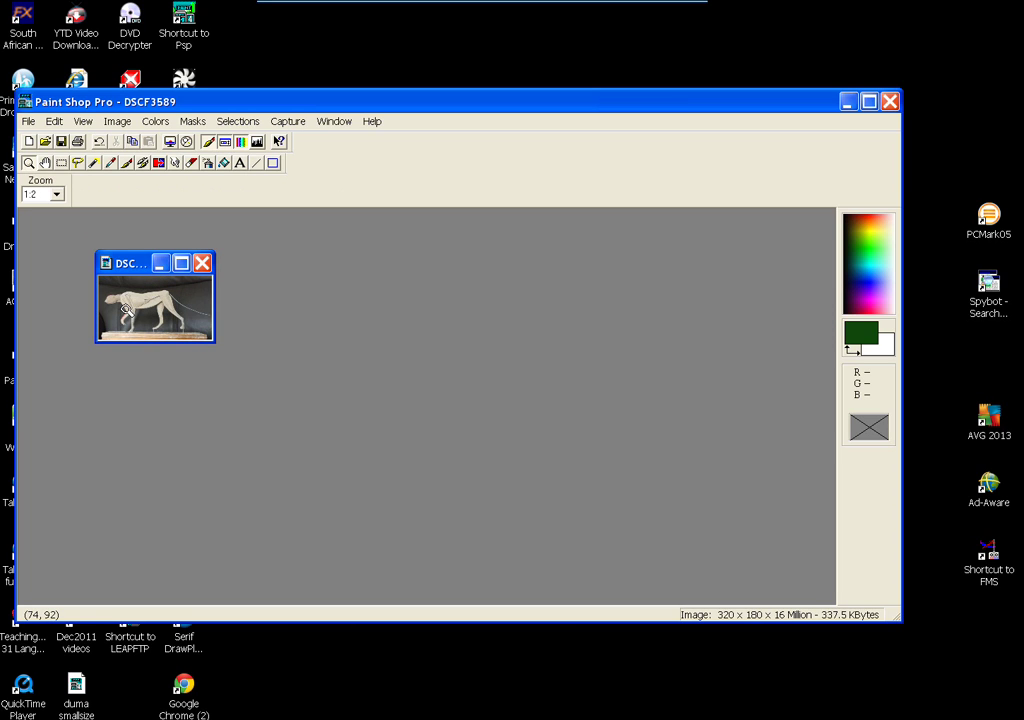
pyautogui.click(126, 309)
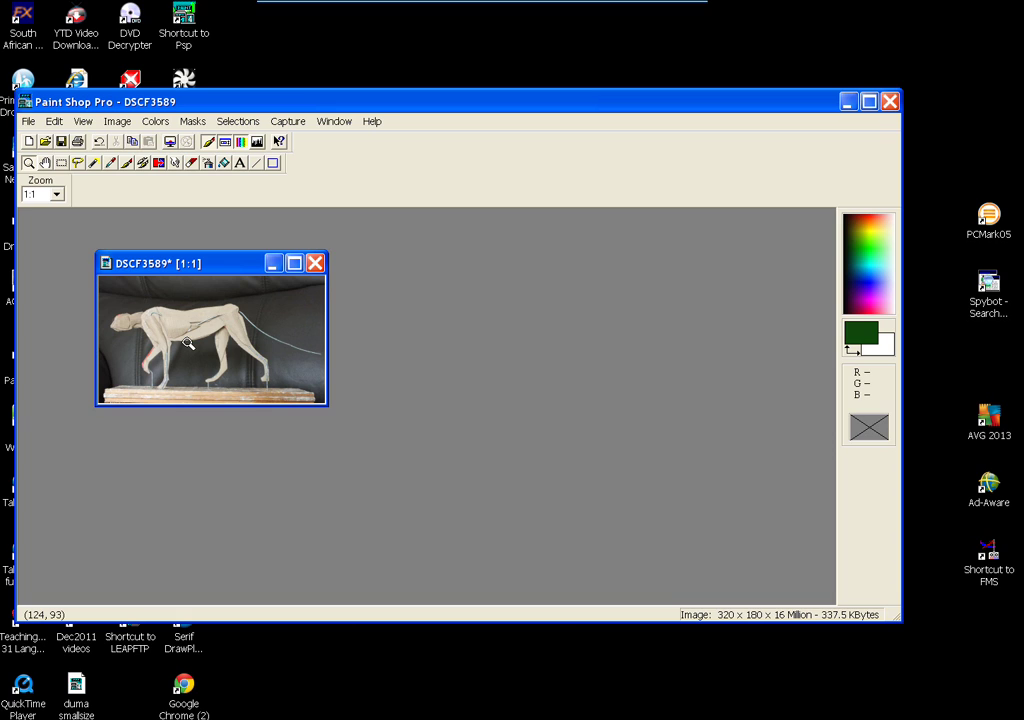
pyautogui.click(239, 320)
pyautogui.click(240, 330)
pyautogui.rightClick(292, 406)
pyautogui.click(308, 410)
pyautogui.rightClick(305, 413)
pyautogui.rightClick(305, 415)
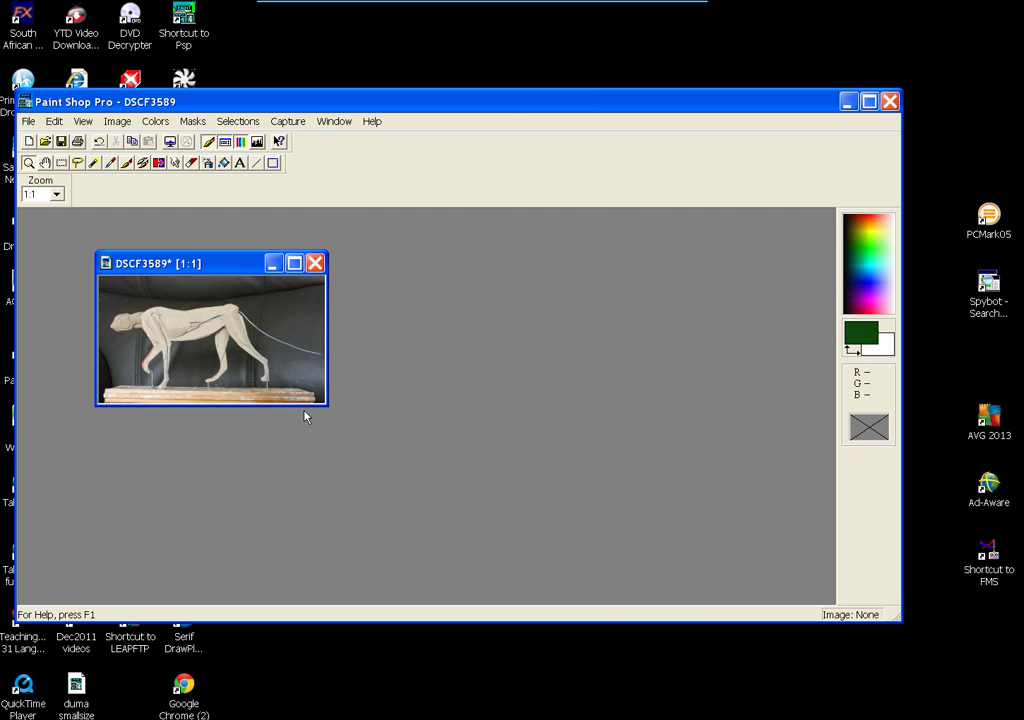
# - Check it at 2:1, then close the photo without saving
pyautogui.click(250, 335)
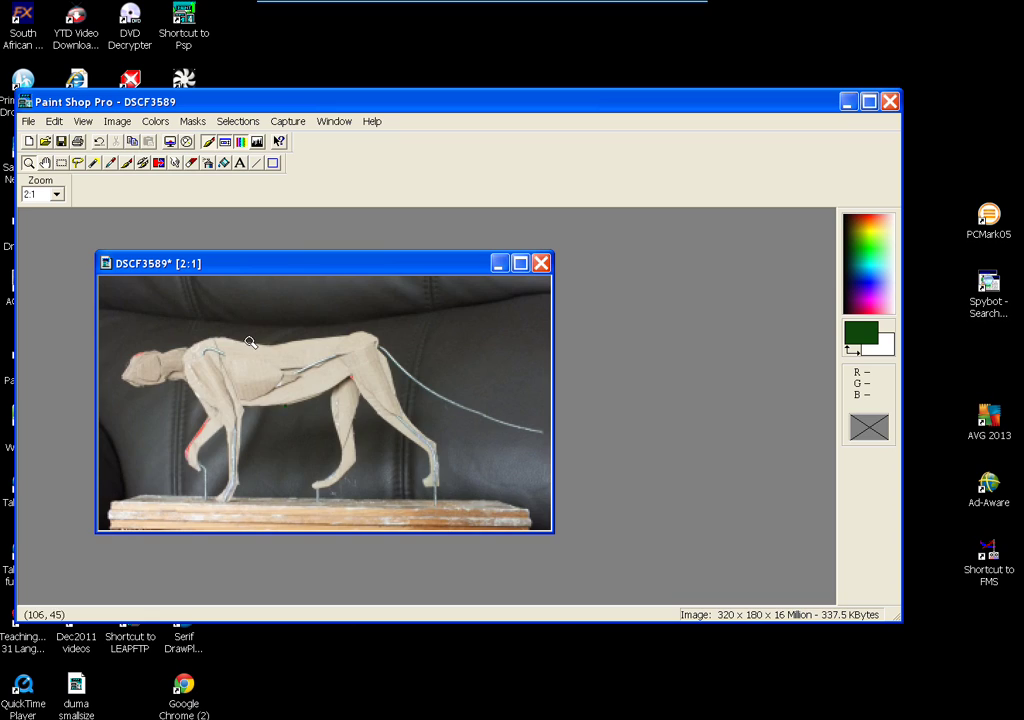
pyautogui.rightClick(245, 345)
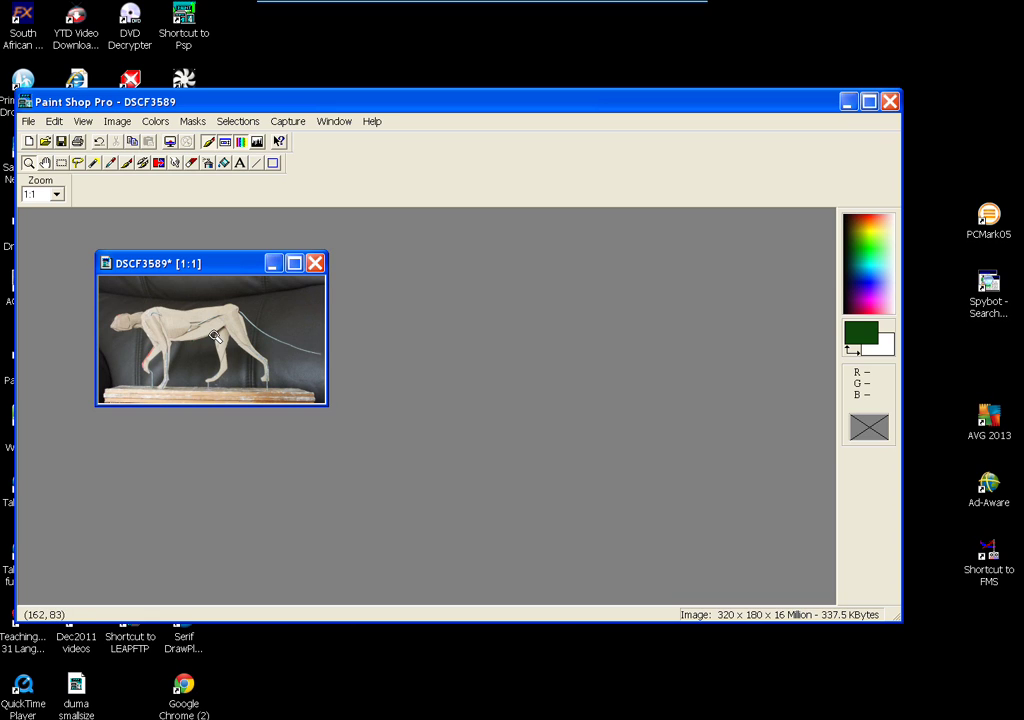
pyautogui.click(315, 263)
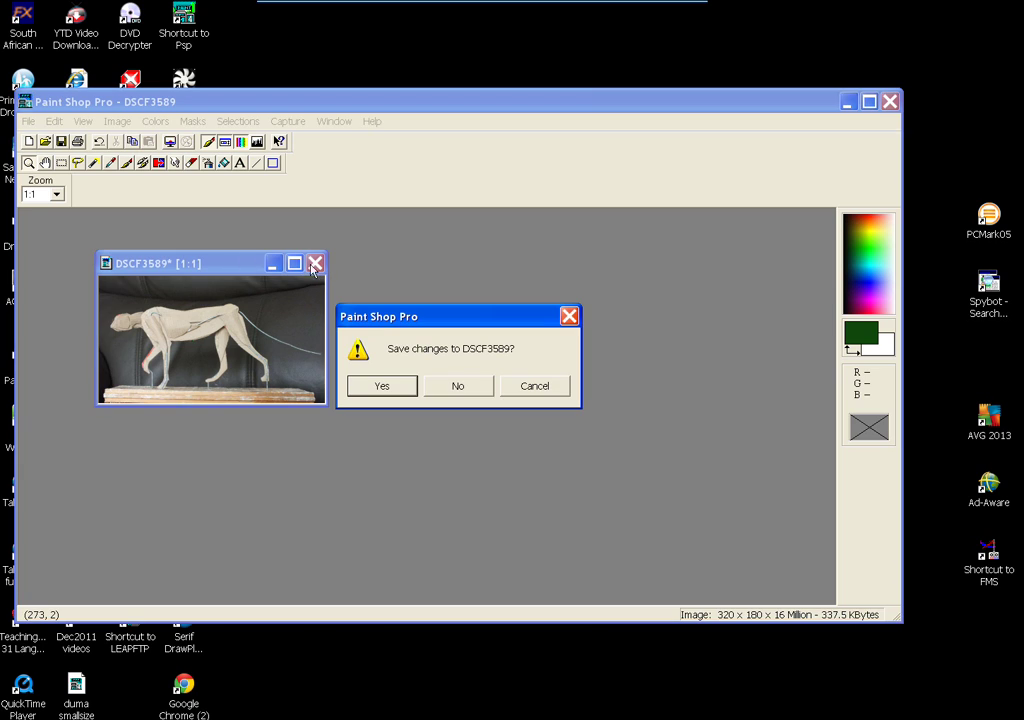
pyautogui.click(459, 387)
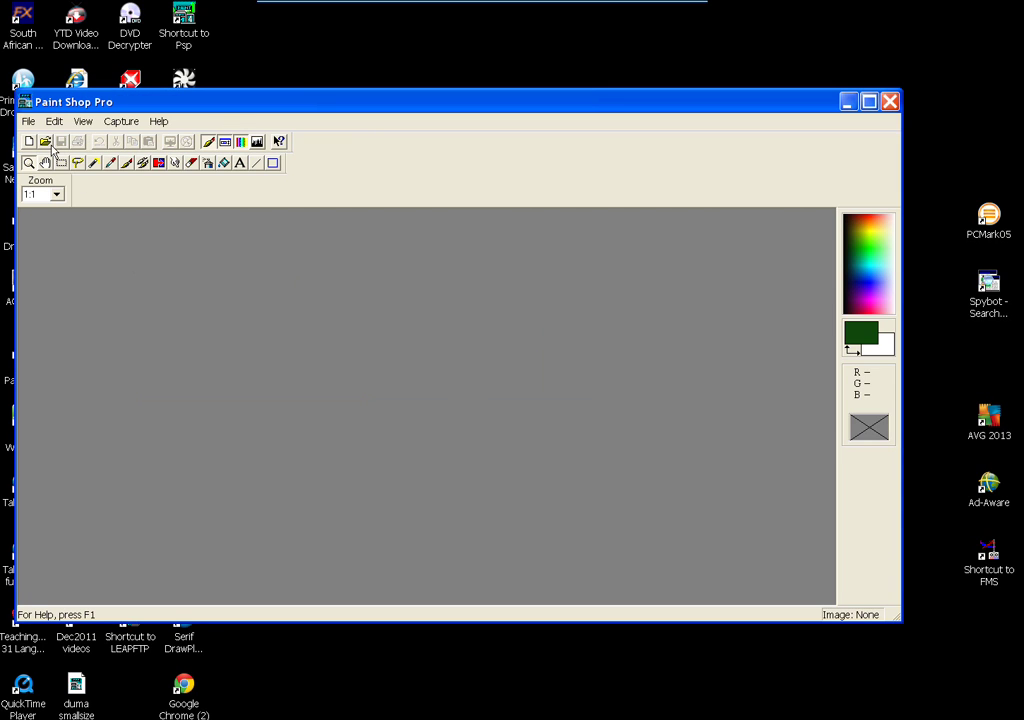